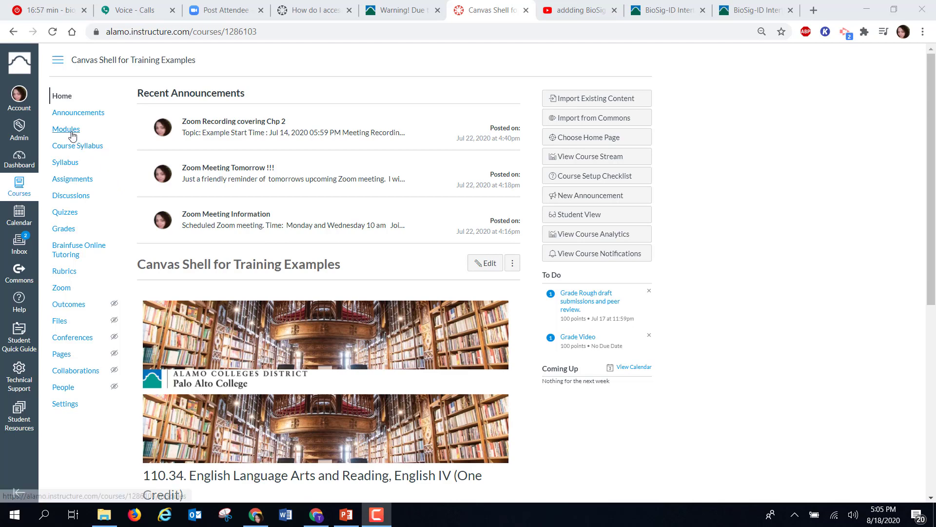
Step: Add the BioSig-ID external tool as an item in the course's Module 1 Reading/Comprehension of Literary Text module
left_click(69, 129)
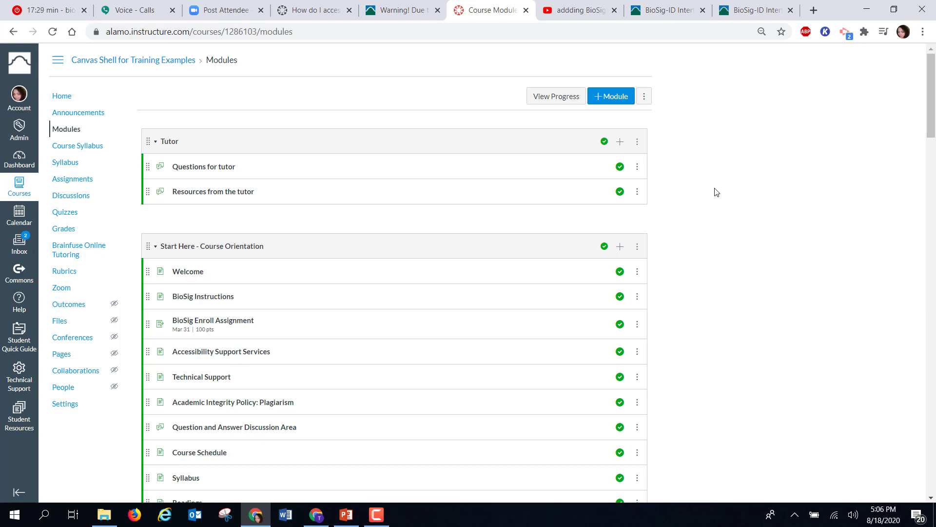
scroll(715, 192, "down", 8)
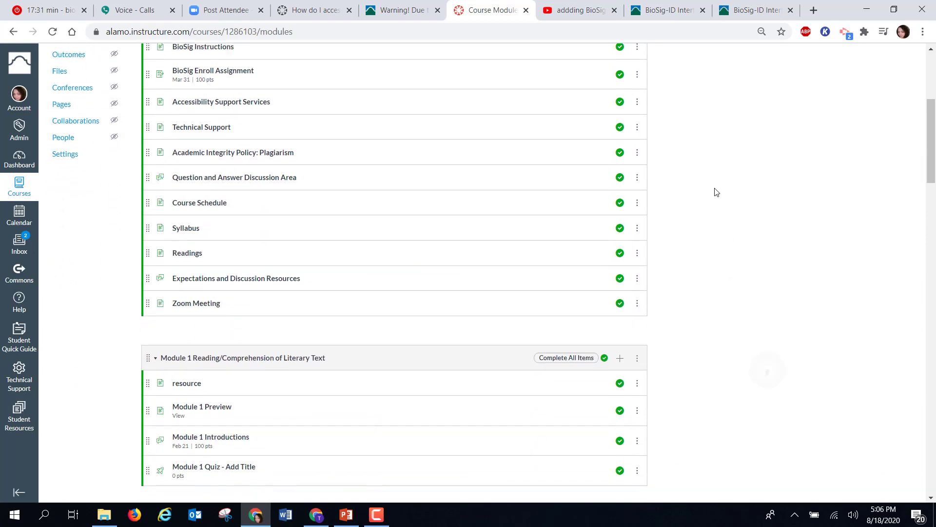
scroll(716, 192, "down", 1)
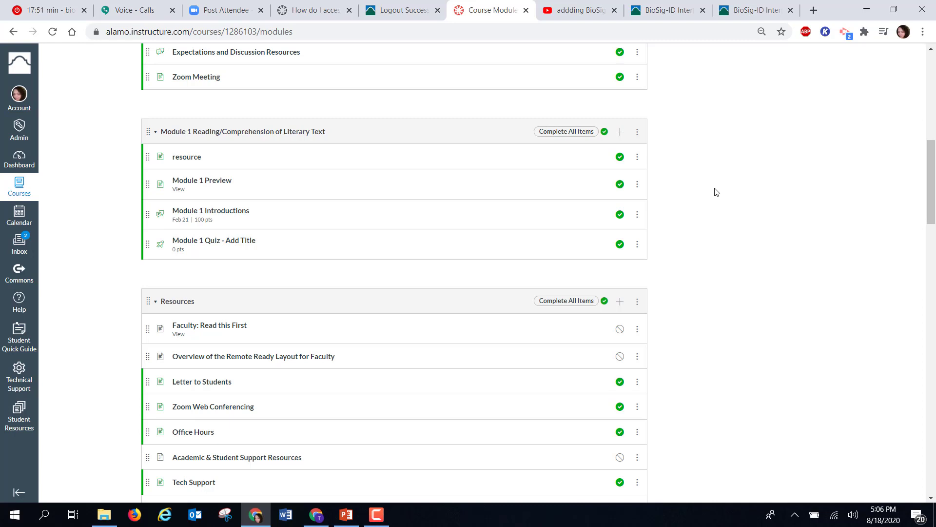
key("Tab")
left_click(620, 132)
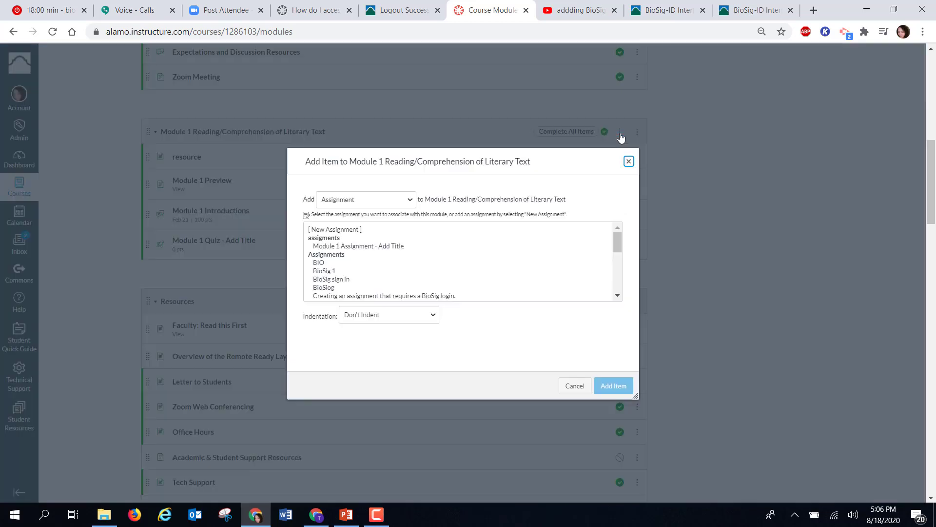
left_click(403, 201)
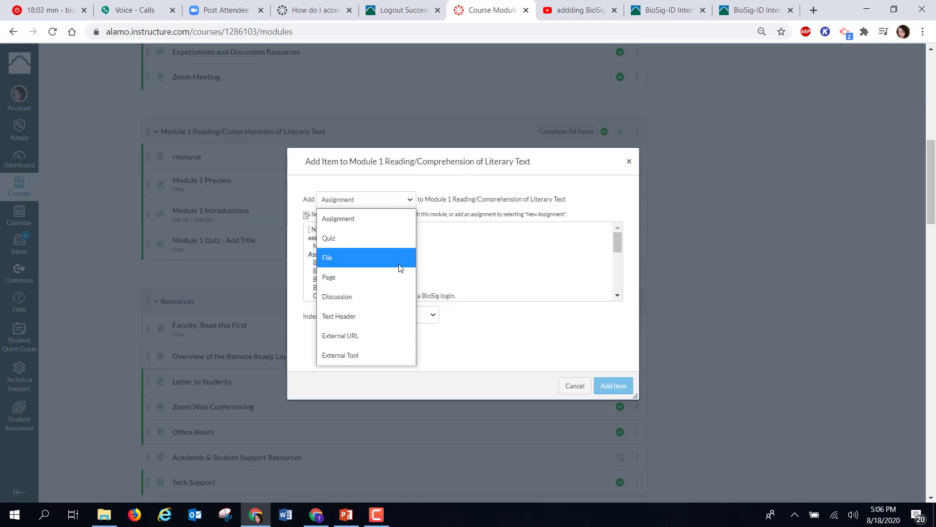
left_click(391, 355)
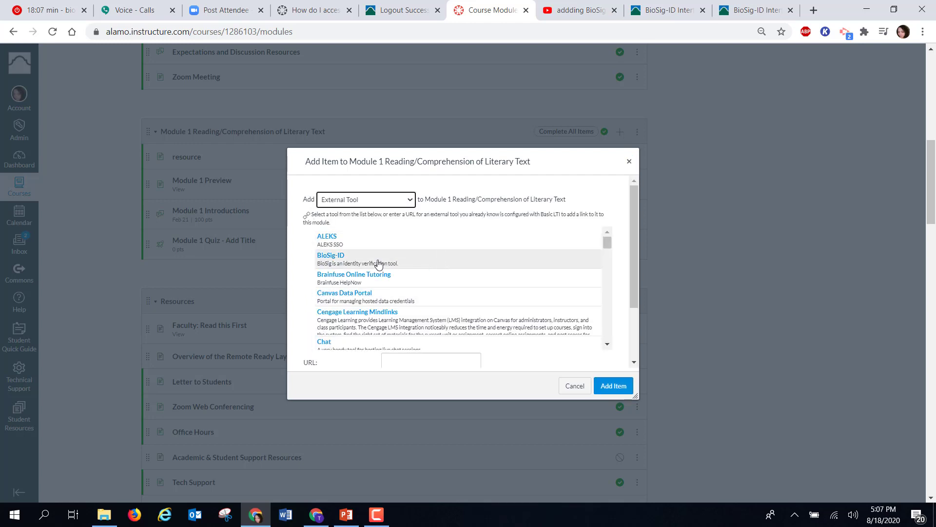
left_click(336, 261)
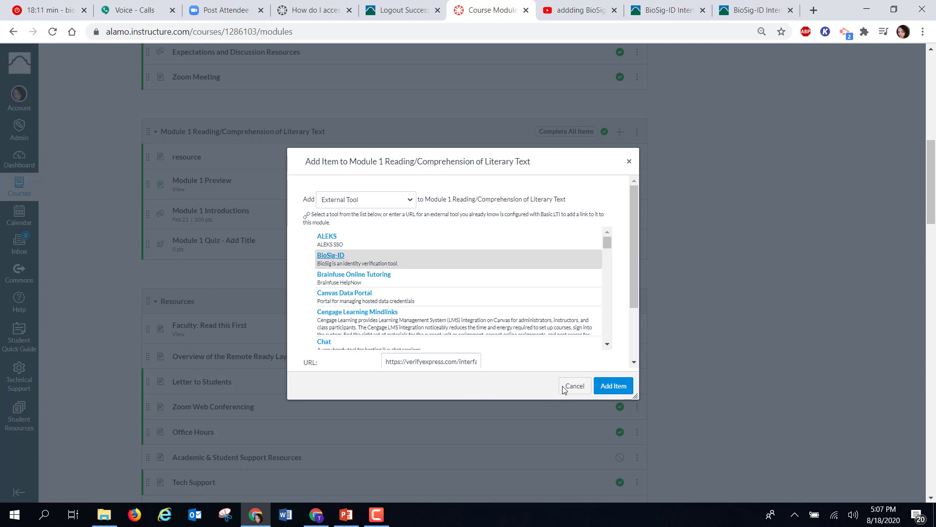
left_click(616, 389)
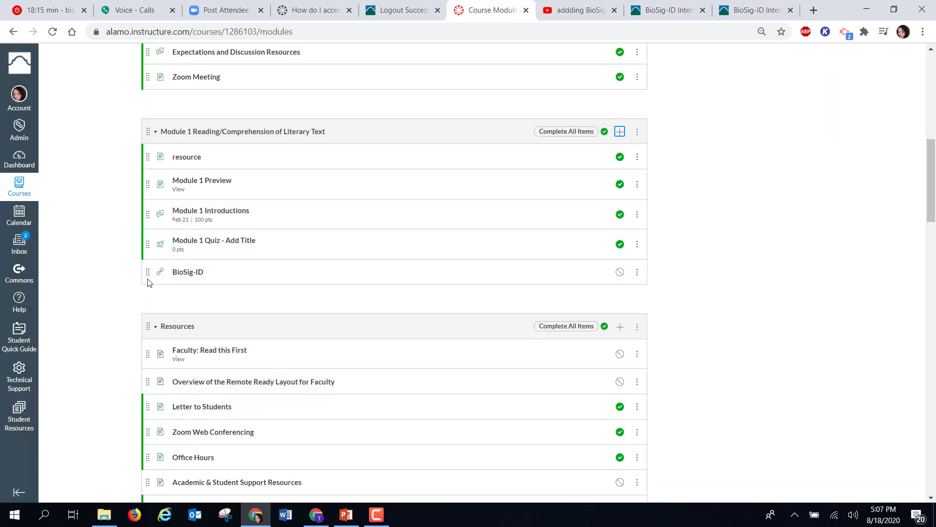
Step: Move the BioSig-ID item directly below the resource page in Module 1 and publish it
left_click_drag(148, 270, 131, 184)
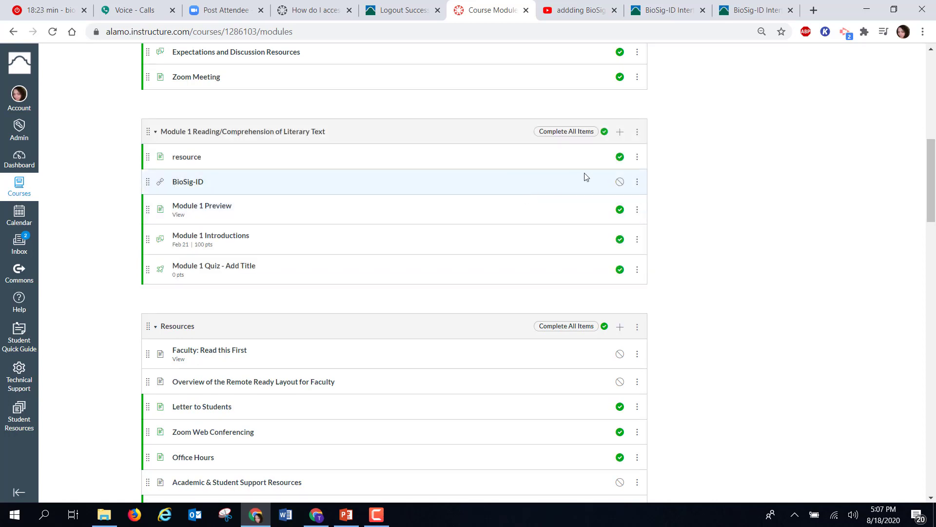
left_click(619, 181)
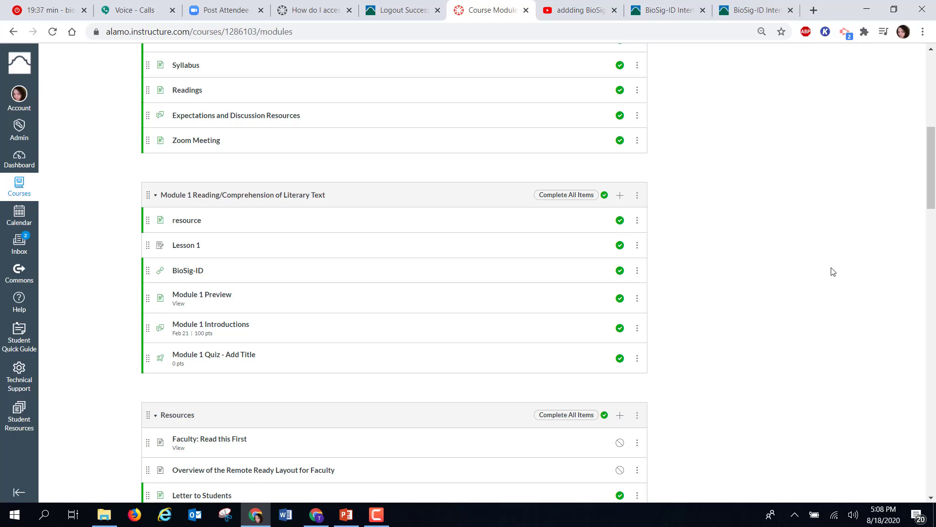
Step: Edit the Lesson 1 assignment in Module 1 and set its submission type to External Tool
left_click(185, 245)
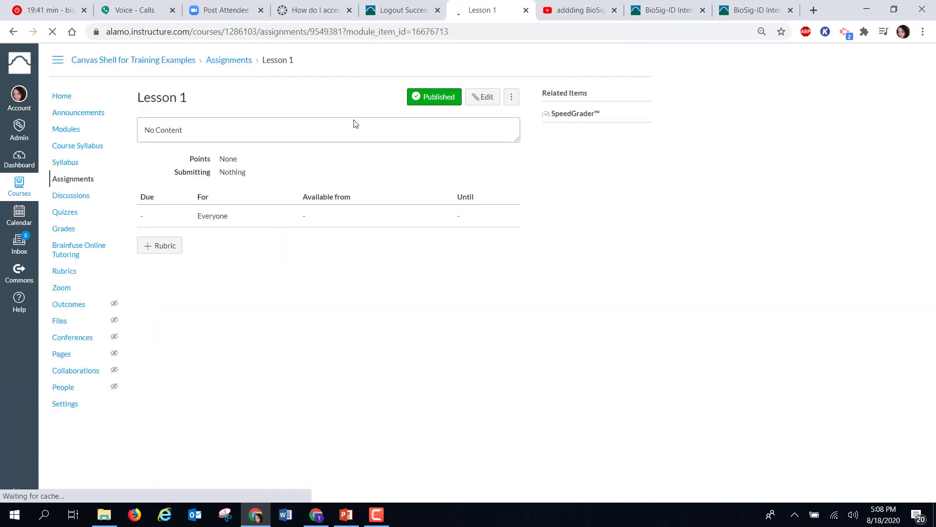
left_click(485, 95)
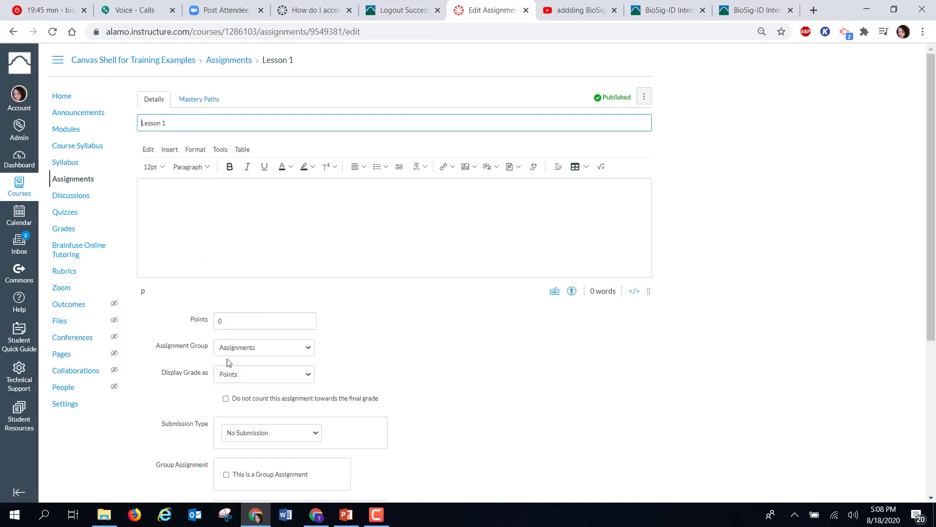
left_click(314, 433)
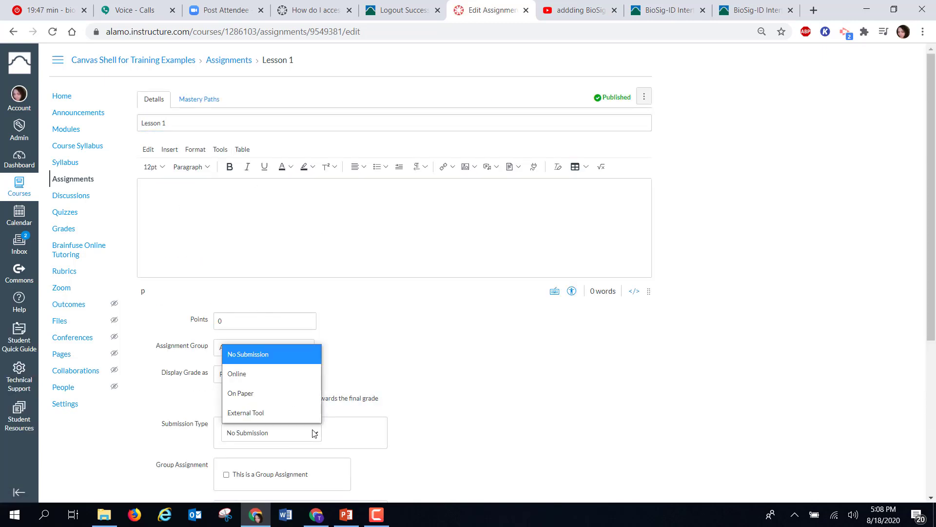
left_click(284, 413)
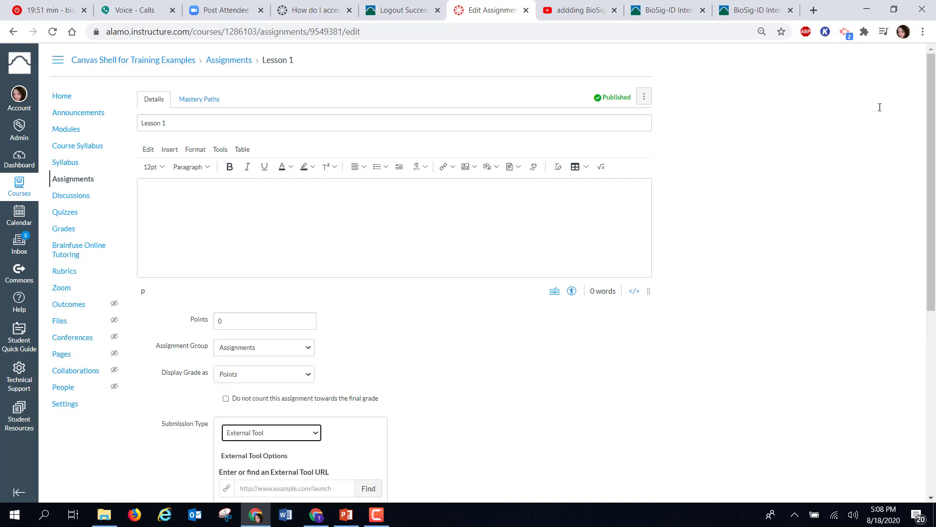
Step: Choose BioSig-ID as the external tool for the Lesson 1 assignment and save it
scroll(916, 184, "down", 4)
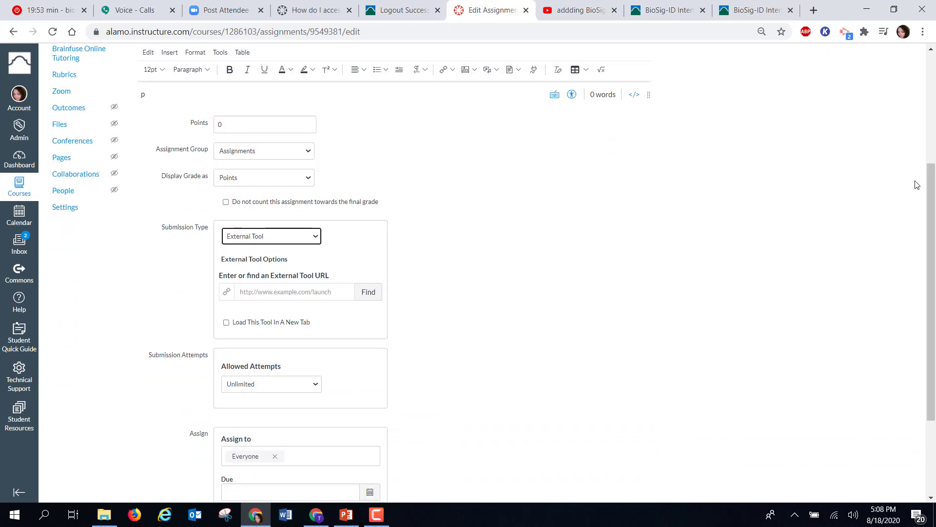
left_click(363, 296)
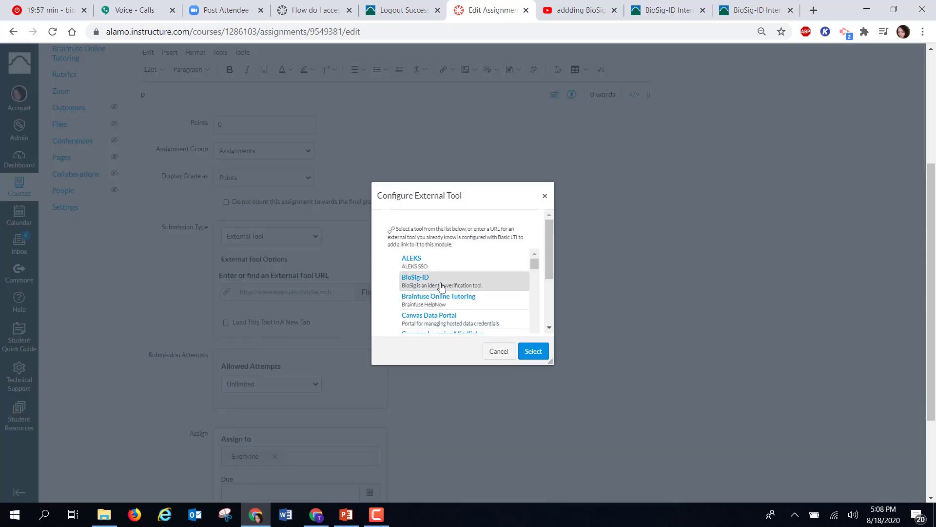
left_click(420, 282)
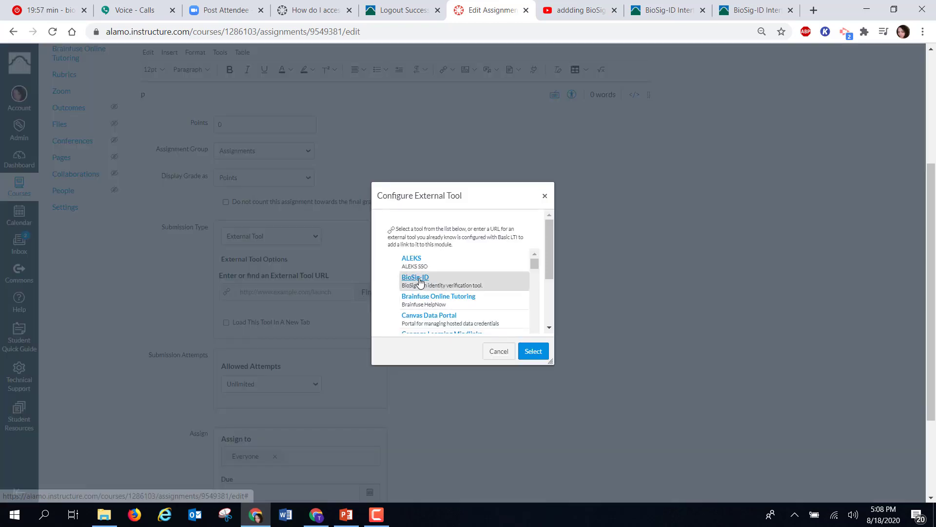
left_click(533, 352)
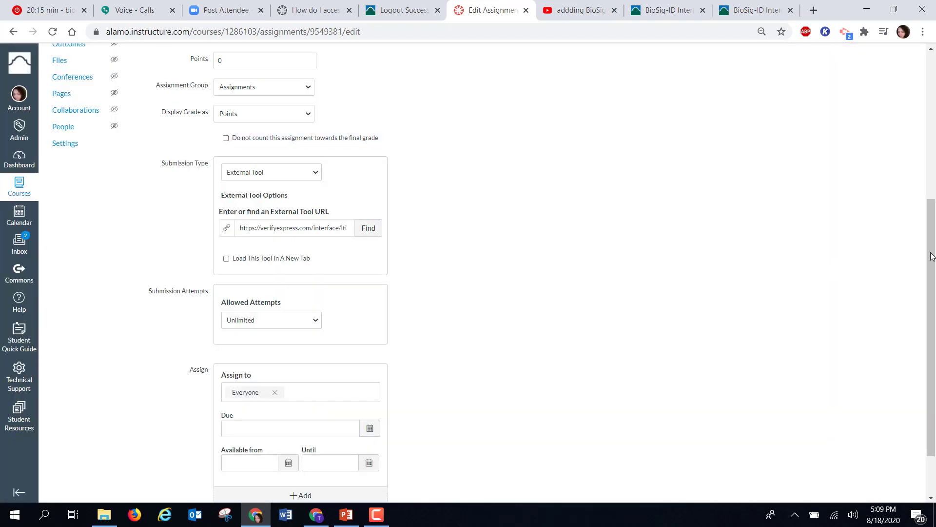
left_click_drag(931, 256, 922, 422)
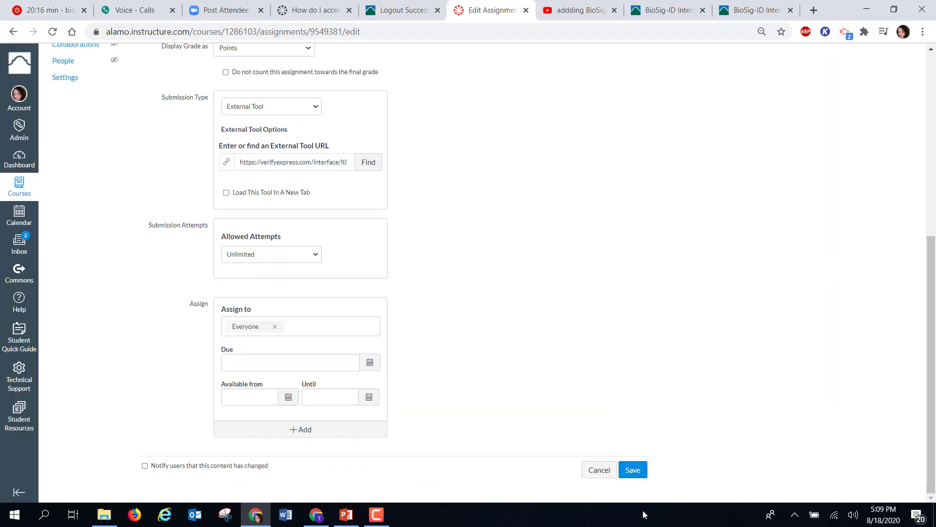
left_click(633, 475)
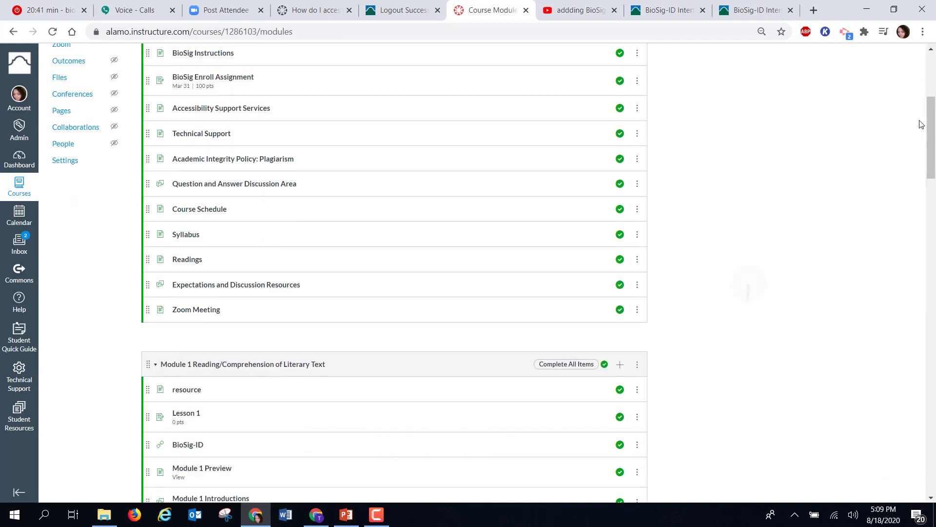
Step: Add a new assignment named BioSig 3 to the Lesson Pages module
scroll(922, 122, "down", 5)
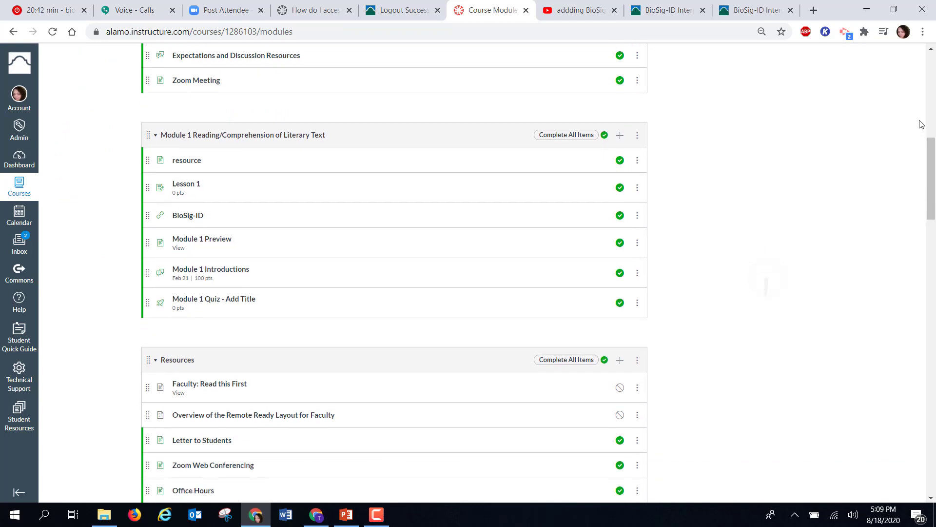
scroll(921, 124, "down", 1)
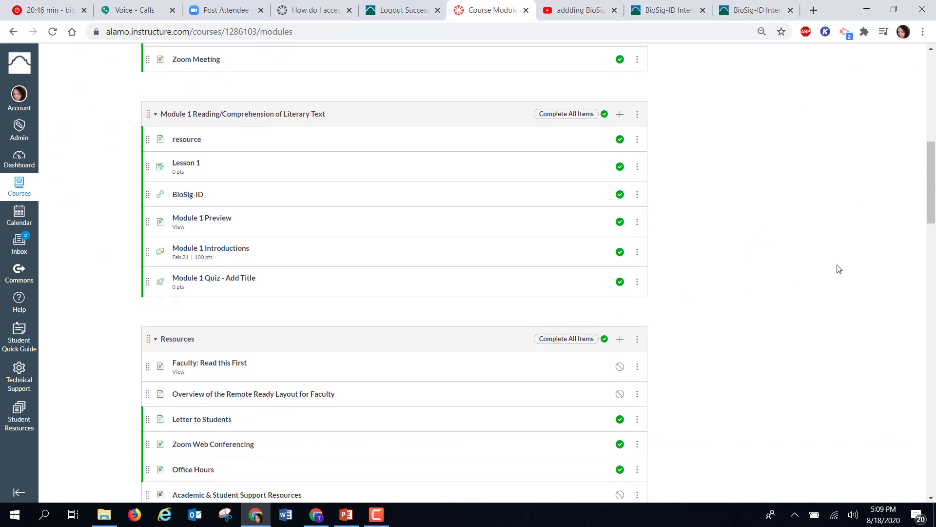
left_click_drag(931, 171, 930, 247)
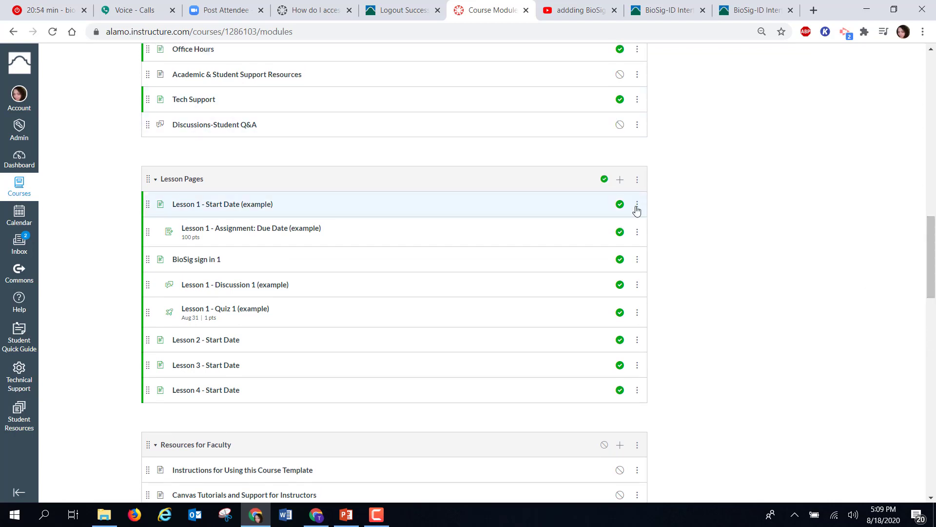
left_click(620, 179)
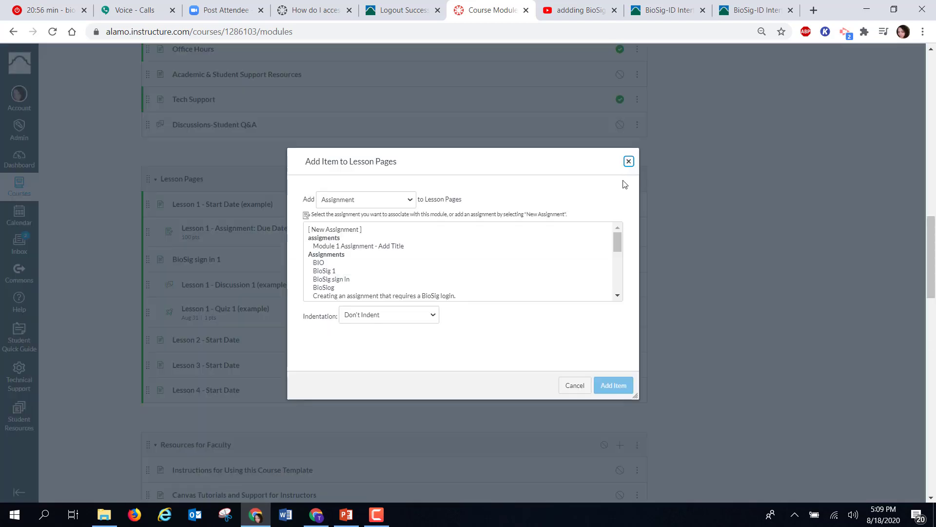
left_click(353, 230)
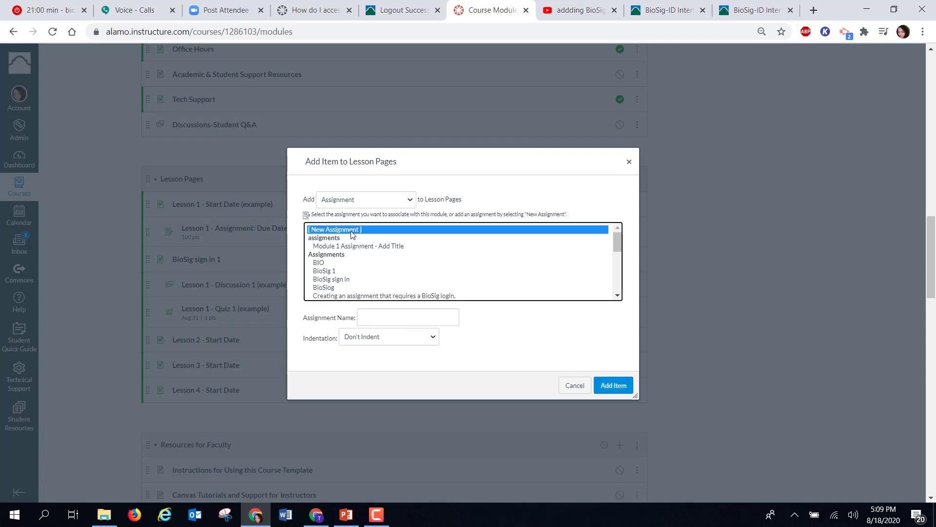
left_click(393, 317)
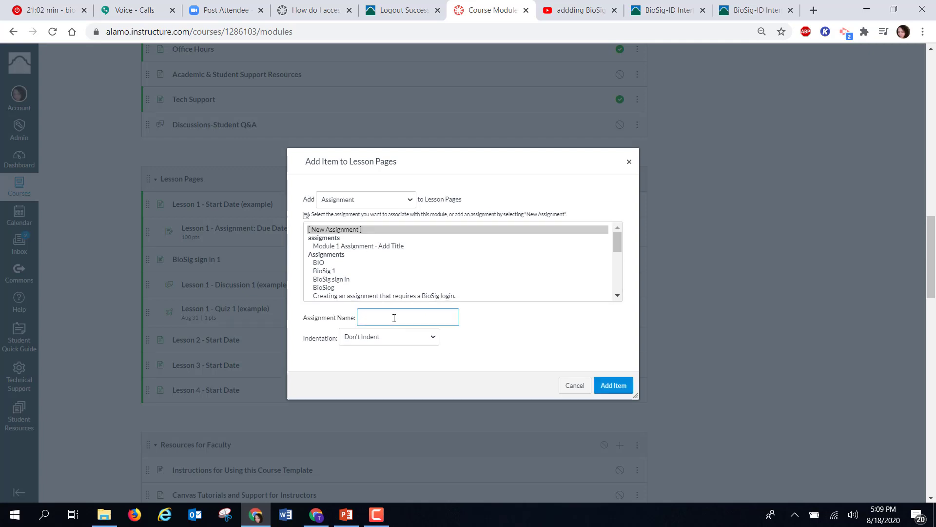
type("BioSig 3")
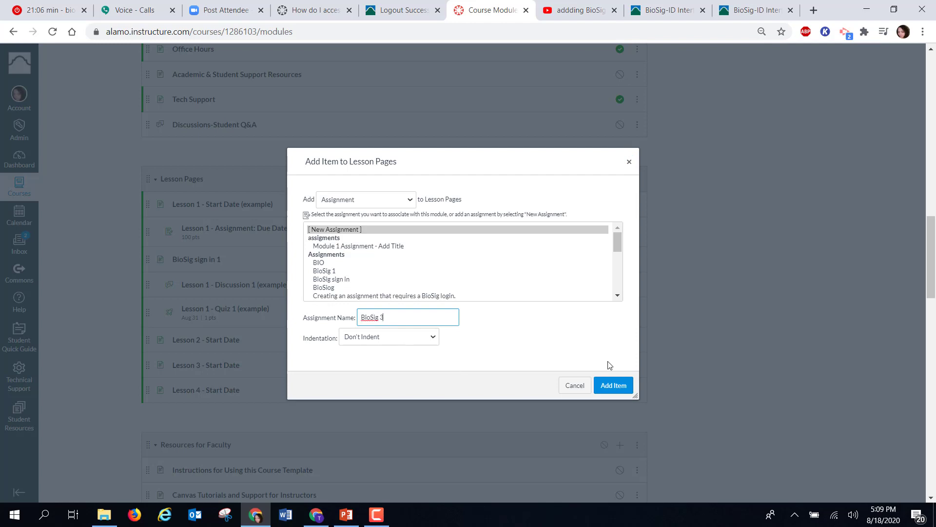
left_click(620, 386)
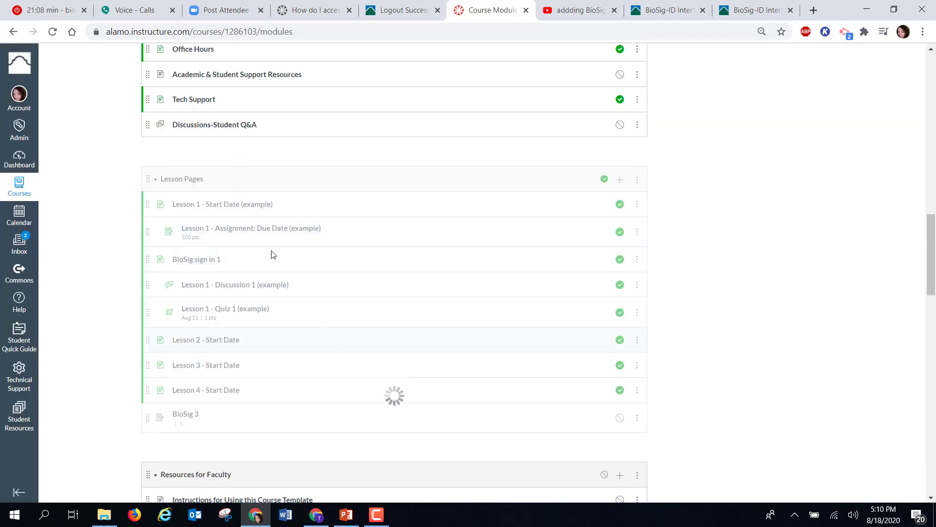
Step: Edit the BioSig 3 assignment and set its submission type to External Tool
left_click(191, 419)
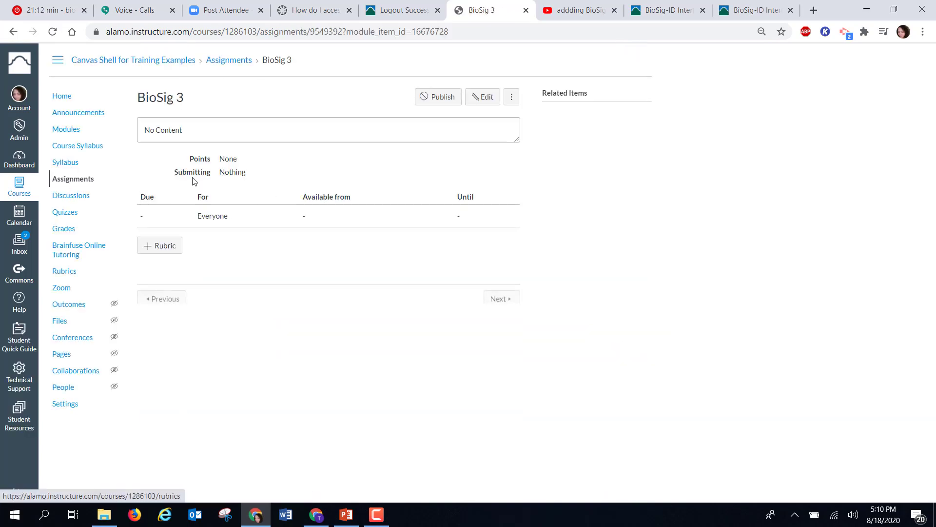
left_click(496, 95)
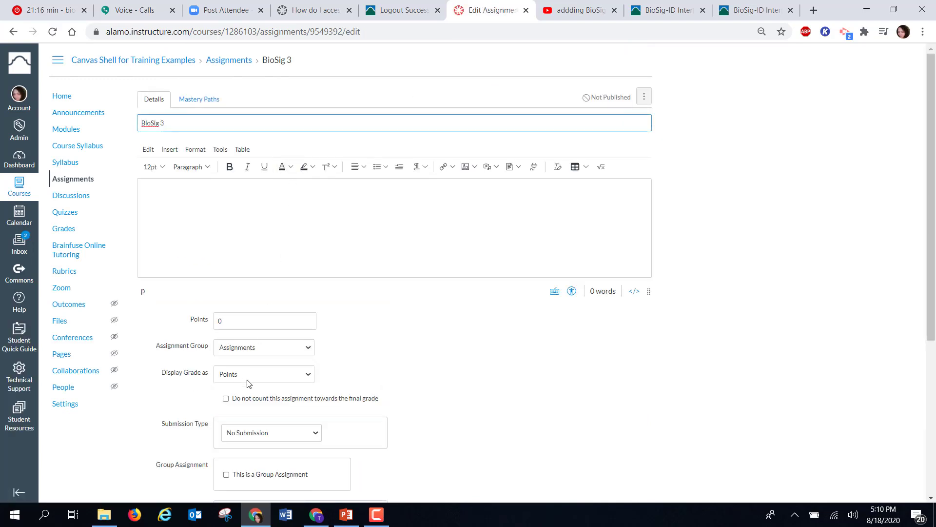
left_click(294, 434)
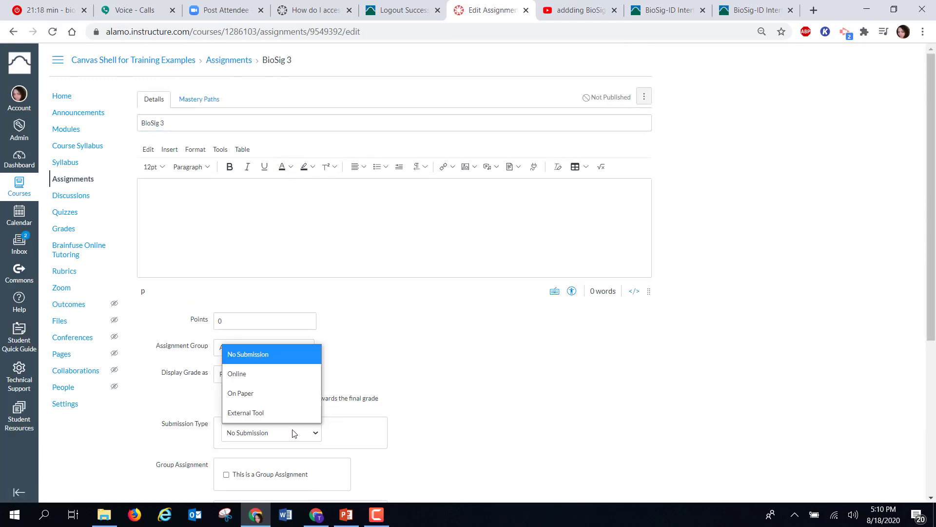
left_click(276, 412)
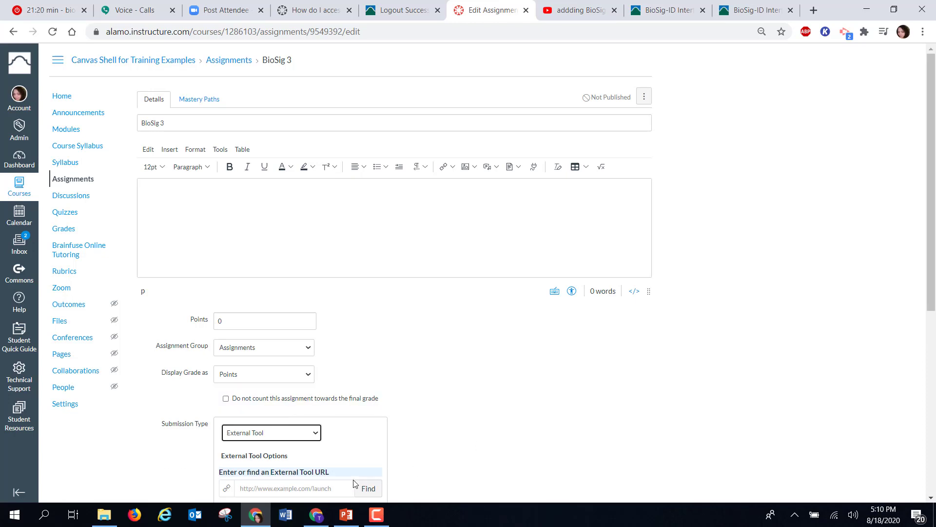
Step: Choose BioSig-ID as the external tool for the BioSig 3 assignment
left_click(368, 488)
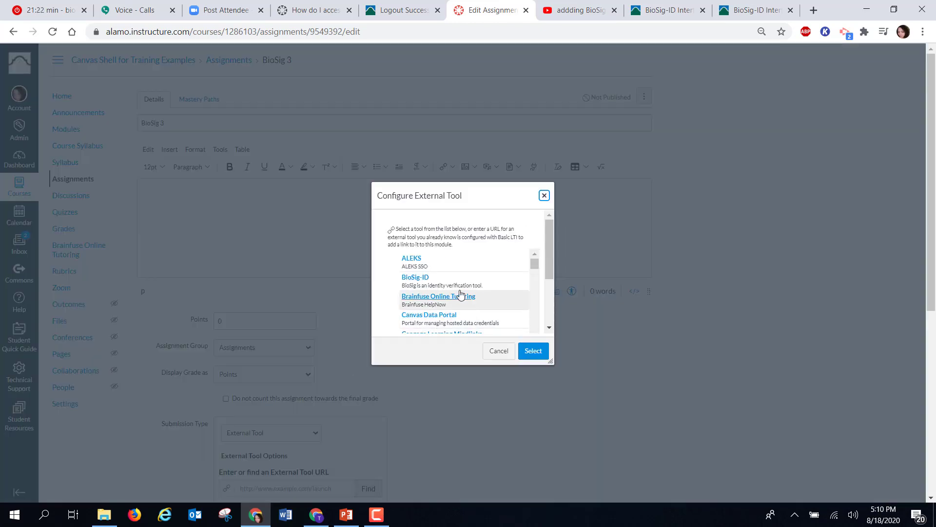
left_click(417, 281)
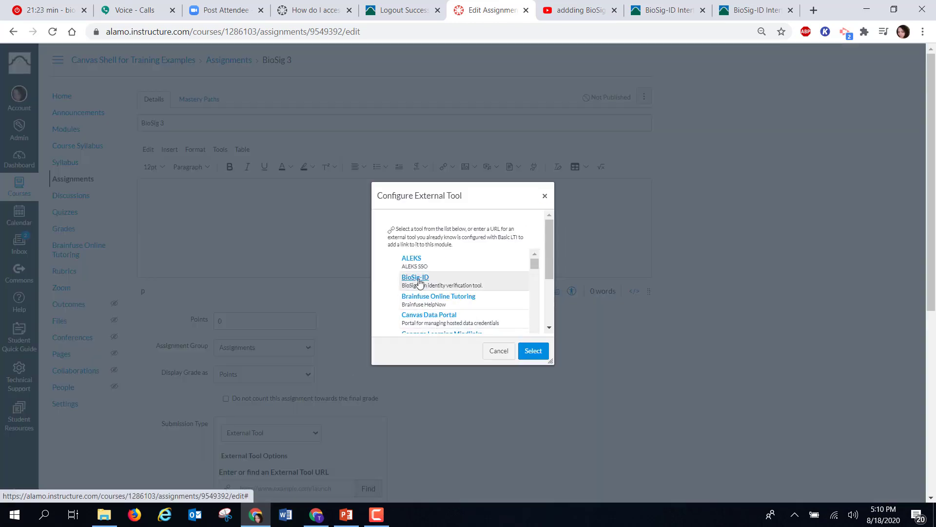
left_click(534, 350)
Step: Check the assignment group options for BioSig 3, keep the Assignments group, and save and publish the assignment
left_click_drag(931, 224, 913, 358)
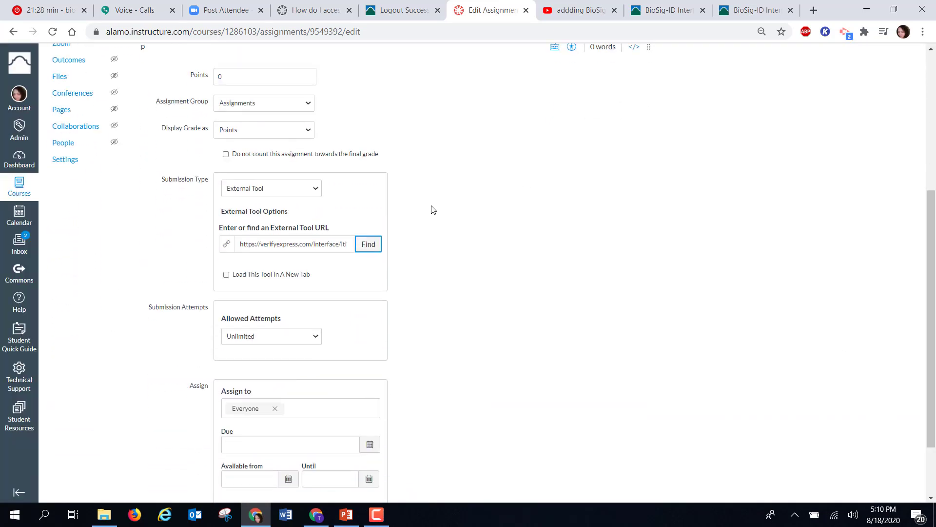
left_click(270, 103)
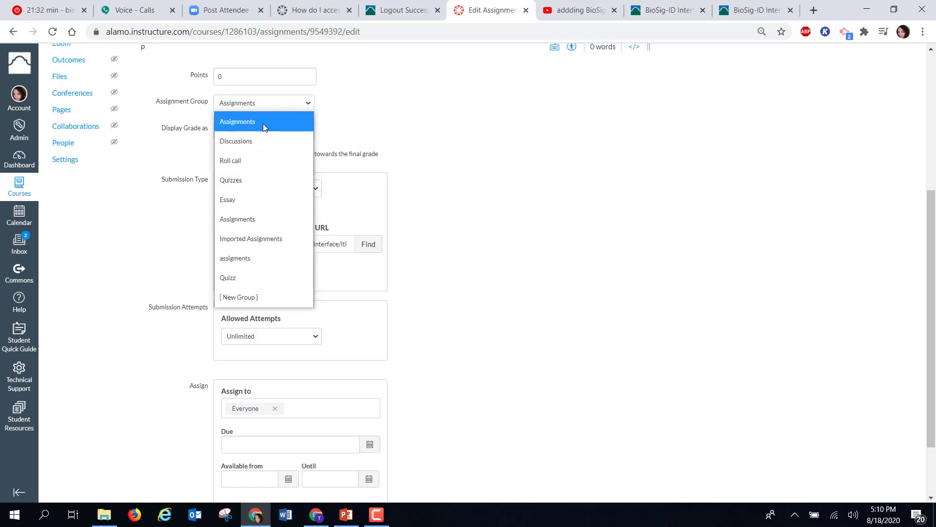
left_click(404, 105)
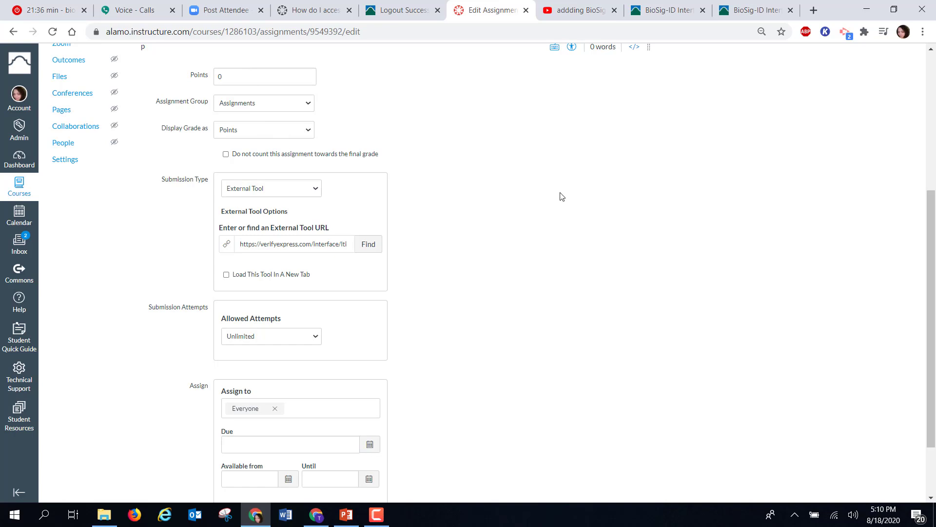
scroll(920, 375, "down", 3)
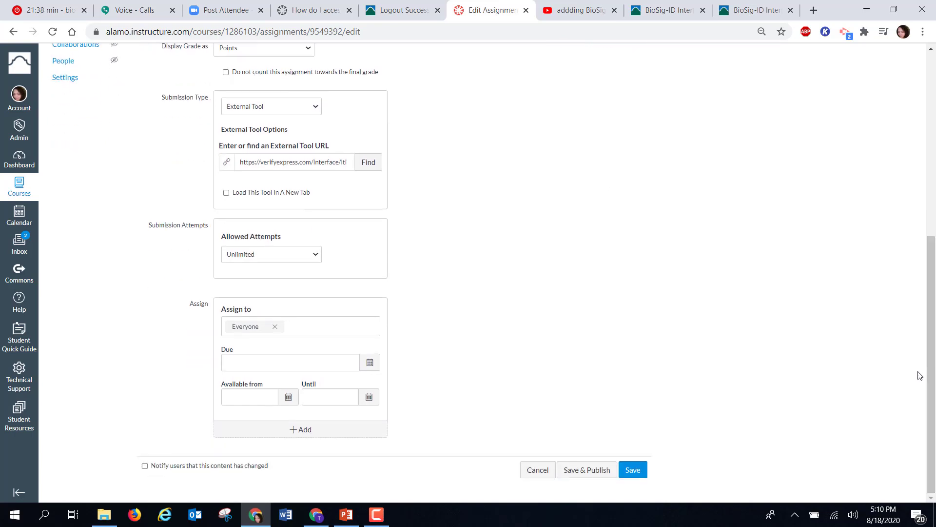
left_click(598, 469)
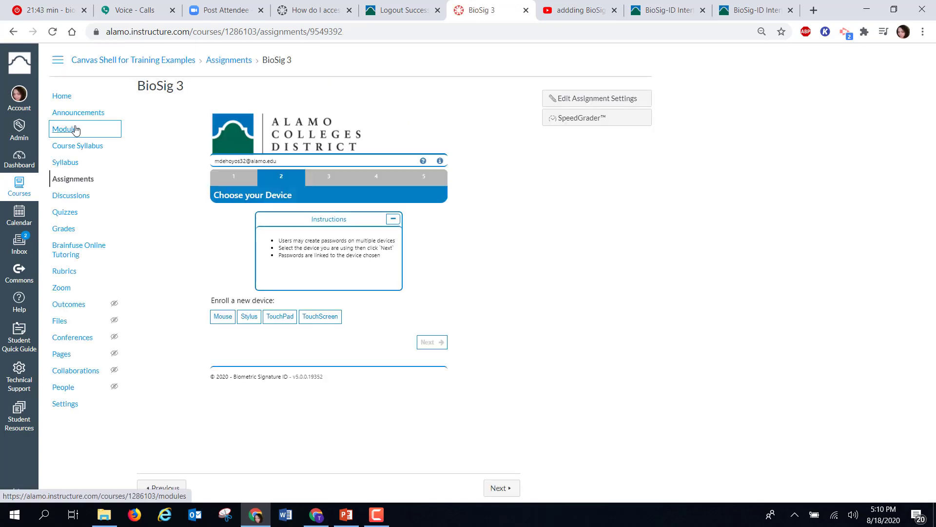
Step: Add BioSig-ID as an external tool item to the Lesson Pages module and move it directly above Lesson 1 - Quiz 1 (example)
left_click(75, 129)
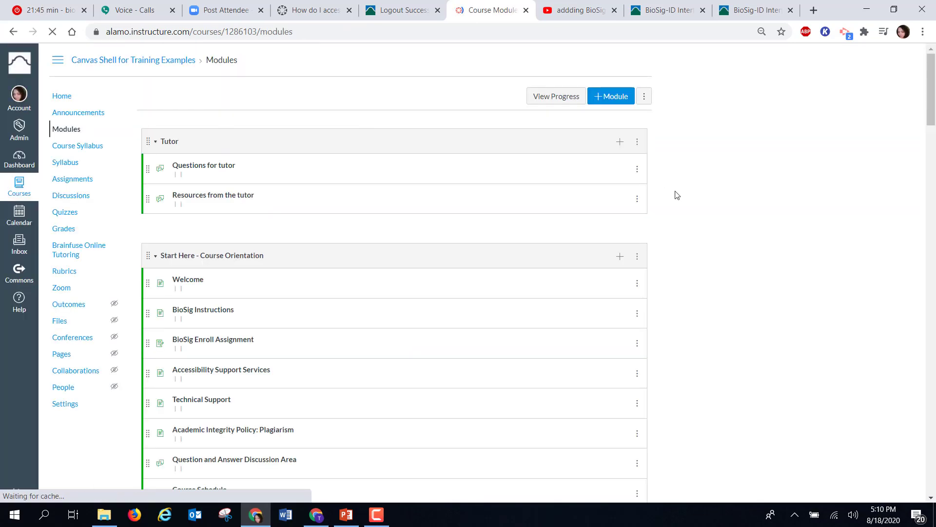
left_click_drag(932, 97, 932, 200)
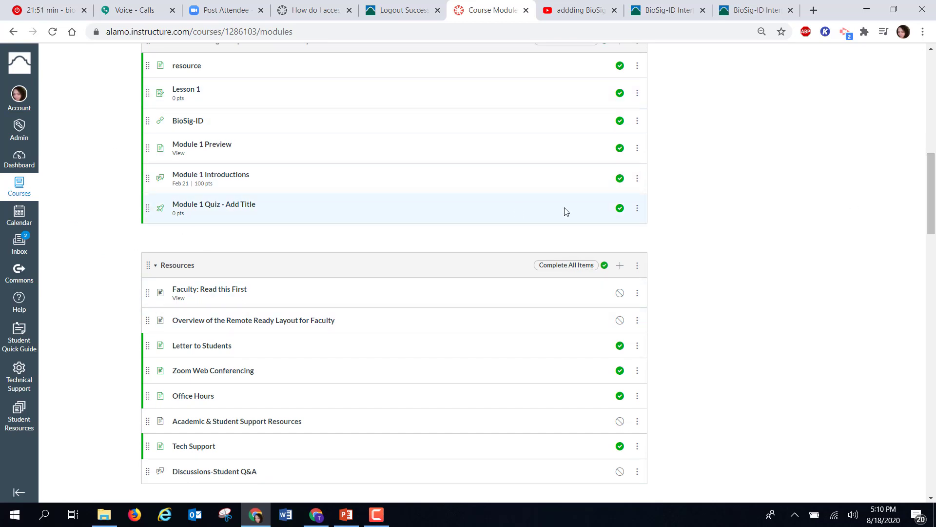
left_click_drag(932, 171, 931, 233)
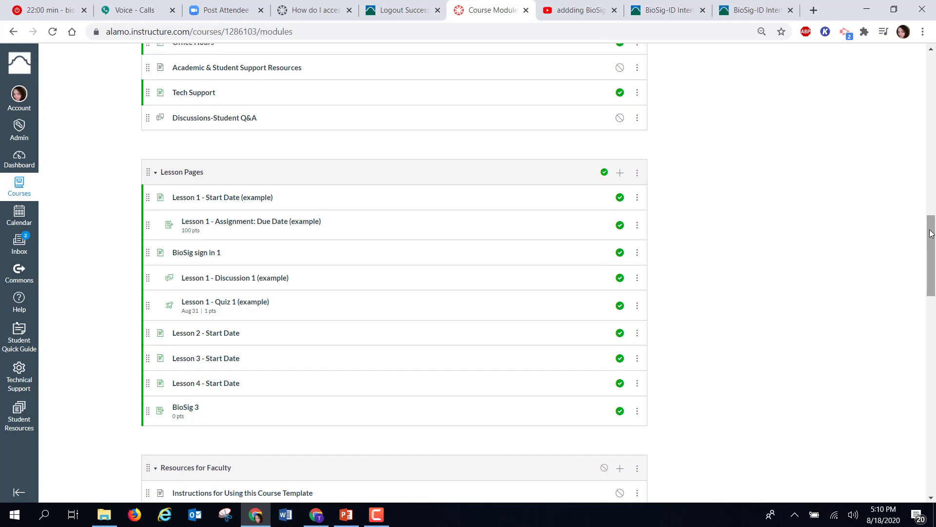
left_click(620, 173)
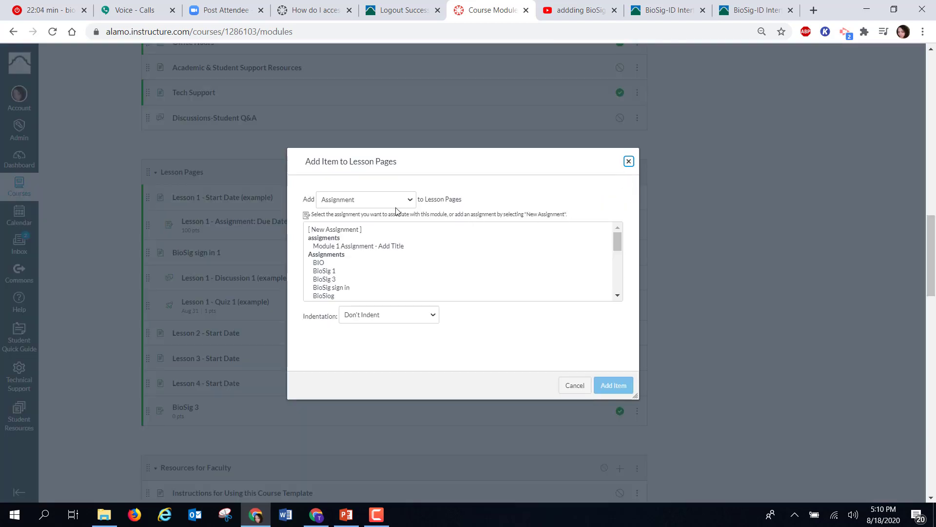
left_click(409, 201)
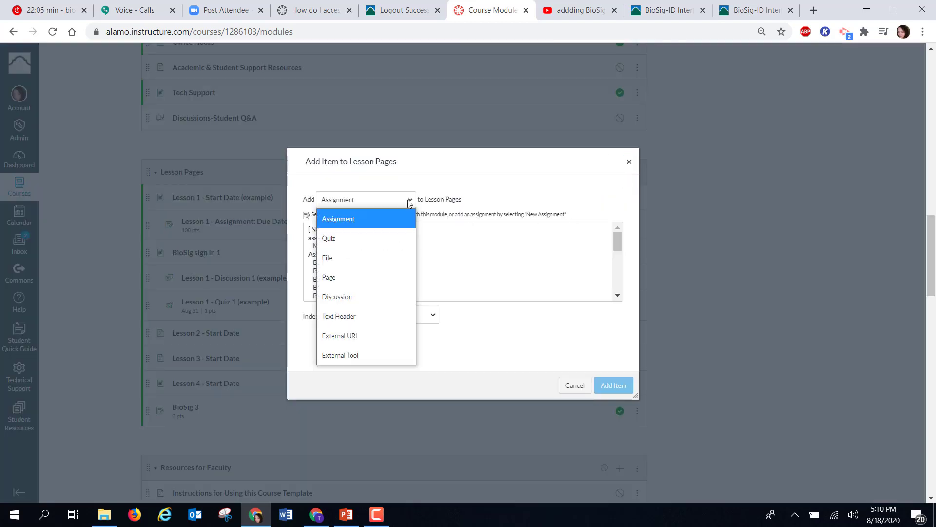
left_click(376, 354)
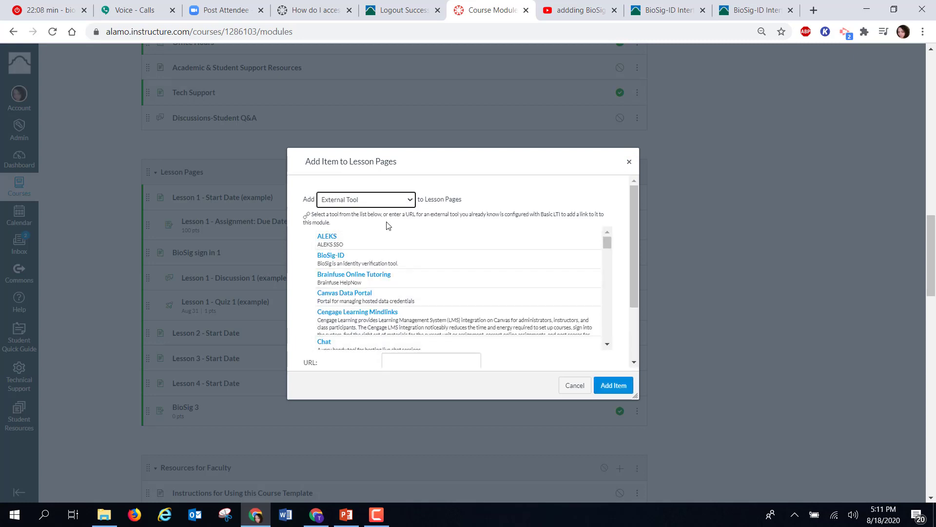
left_click(370, 255)
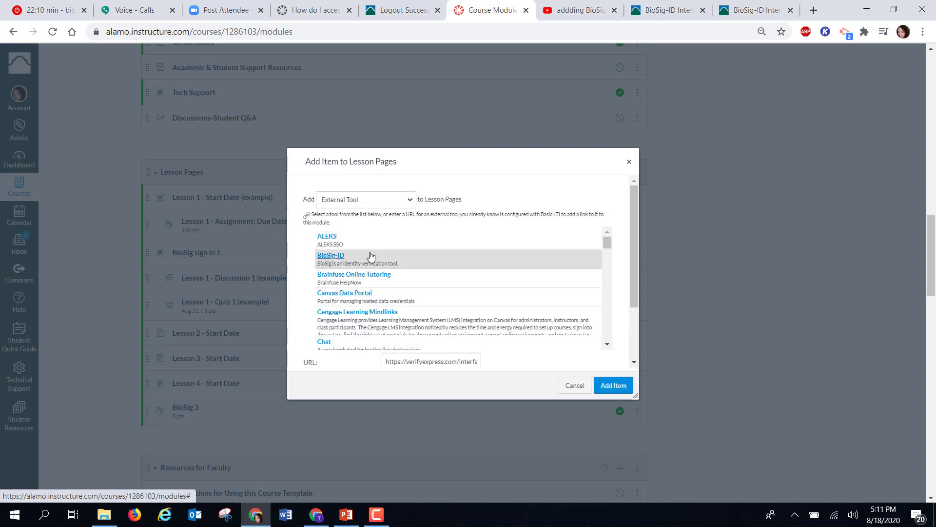
left_click(626, 390)
left_click(620, 383)
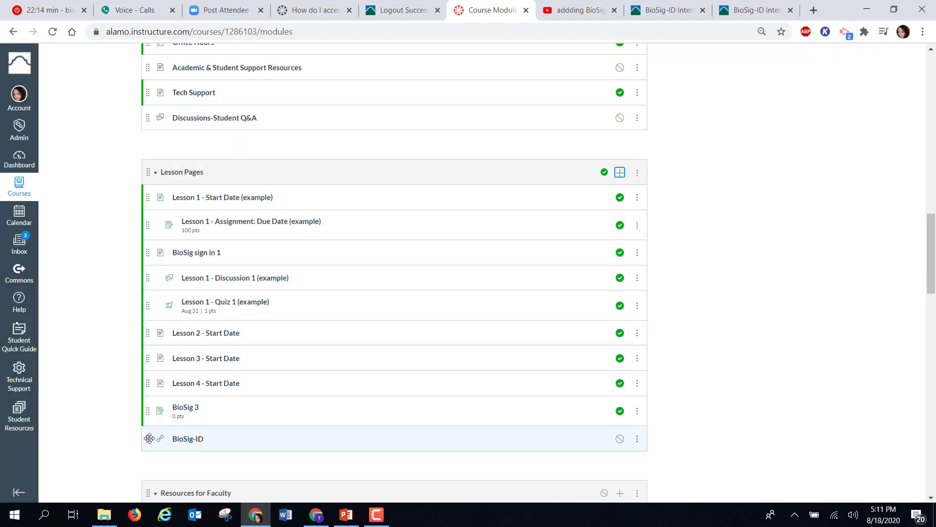
left_click_drag(148, 437, 119, 316)
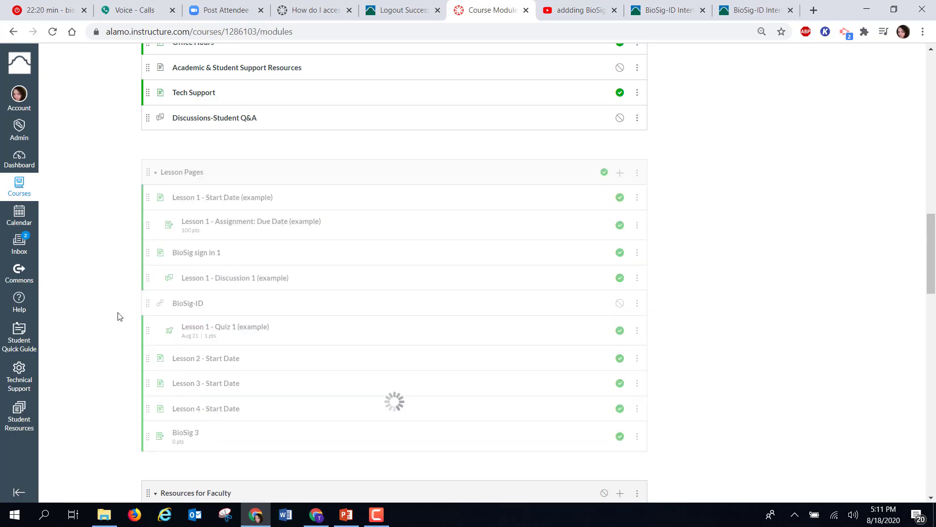